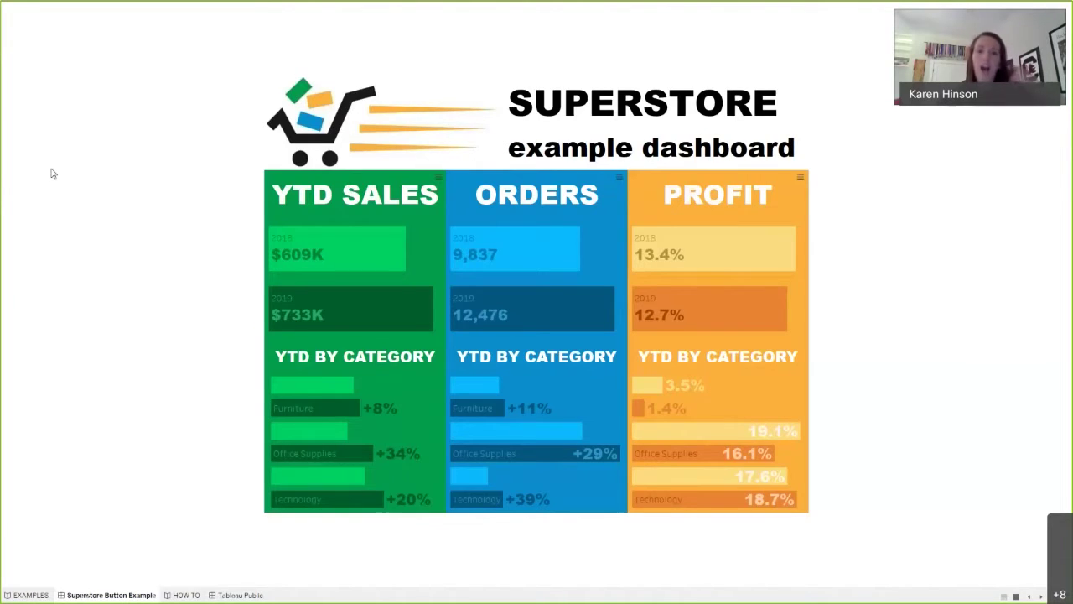
End the Superstore dashboard presentation, switch to Chrome, and show and hide the filter sidebar of the collapsing sidebar dashboard twice
mouse_move(551, 228)
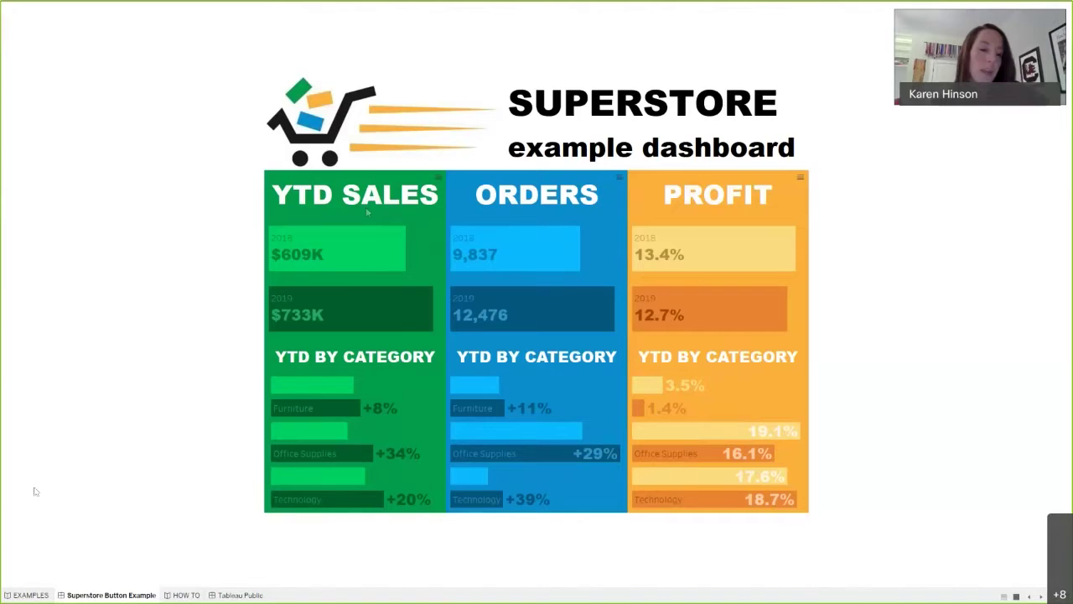
mouse_move(427, 326)
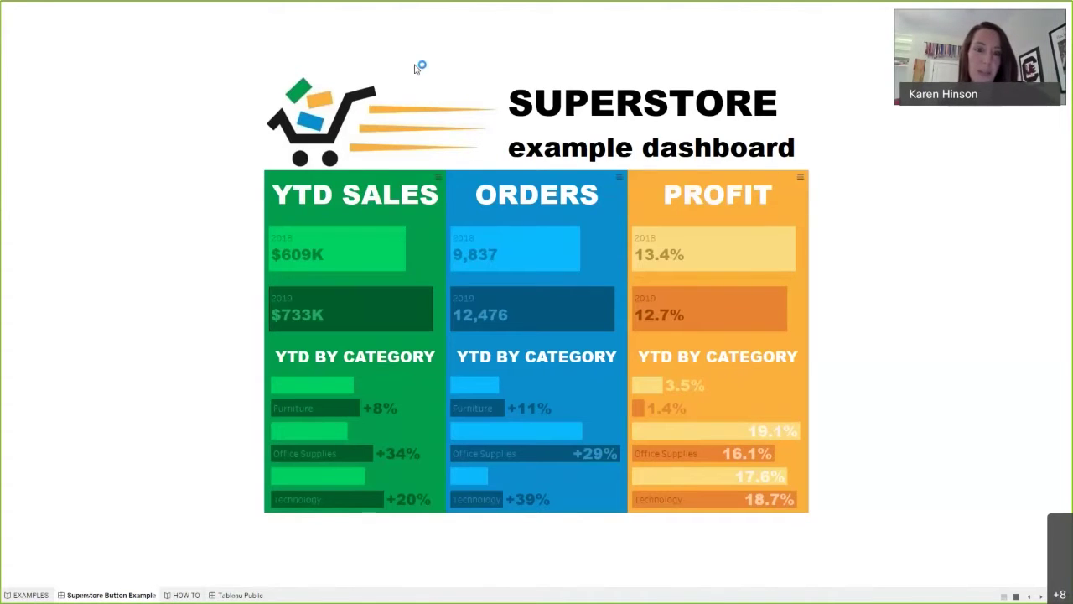
key(Escape)
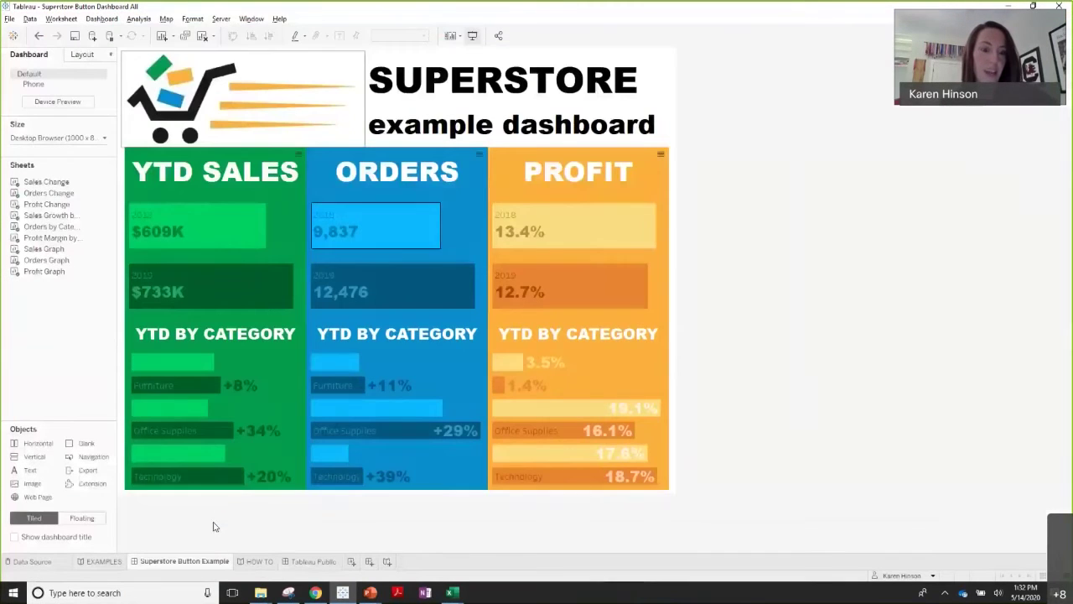
click(314, 593)
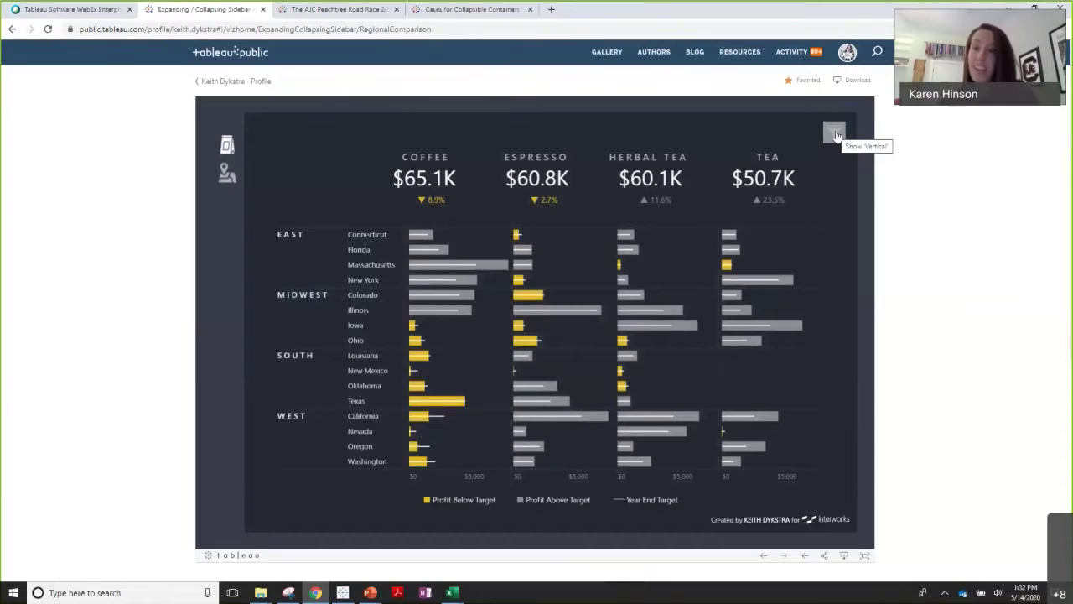
click(835, 136)
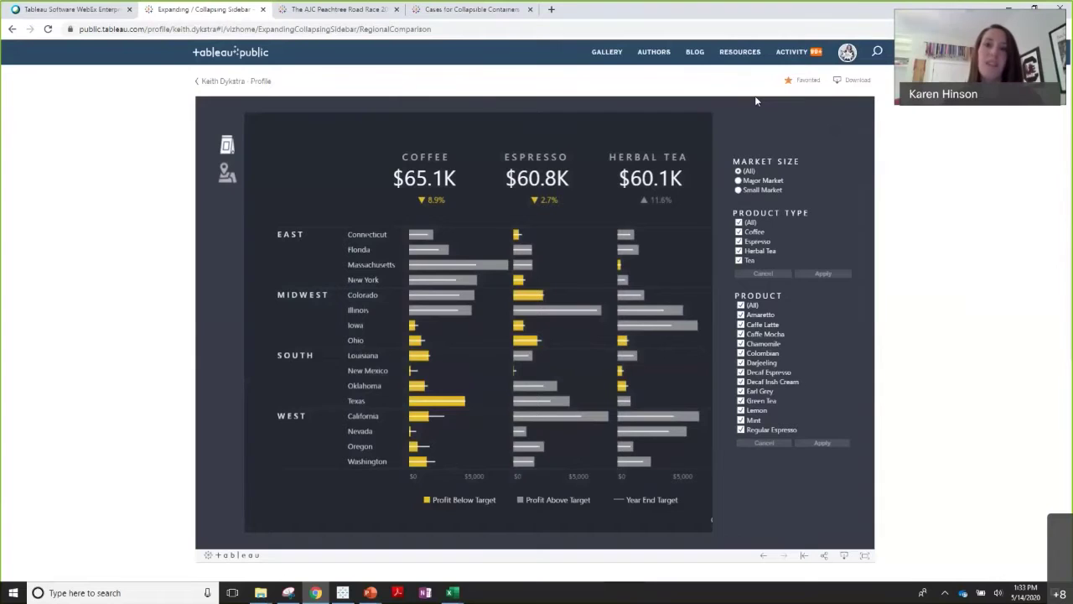
click(833, 134)
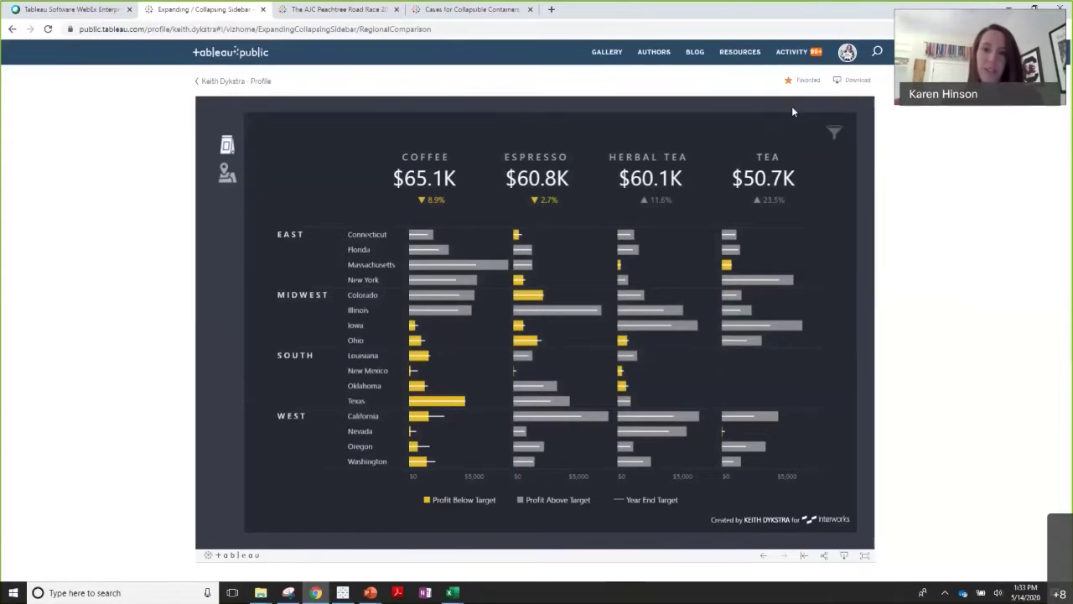
click(834, 132)
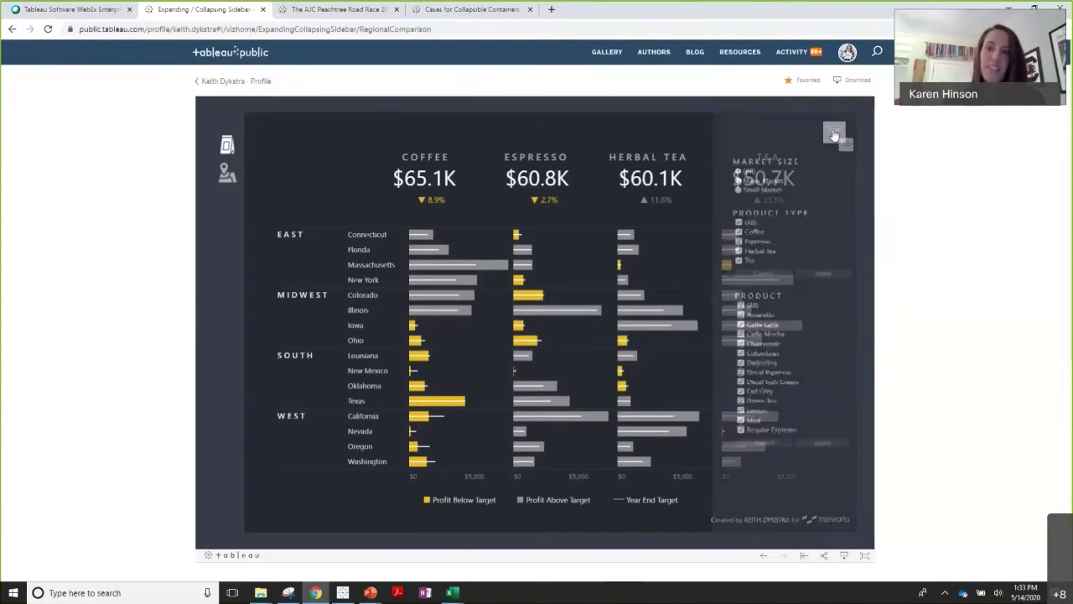
click(834, 133)
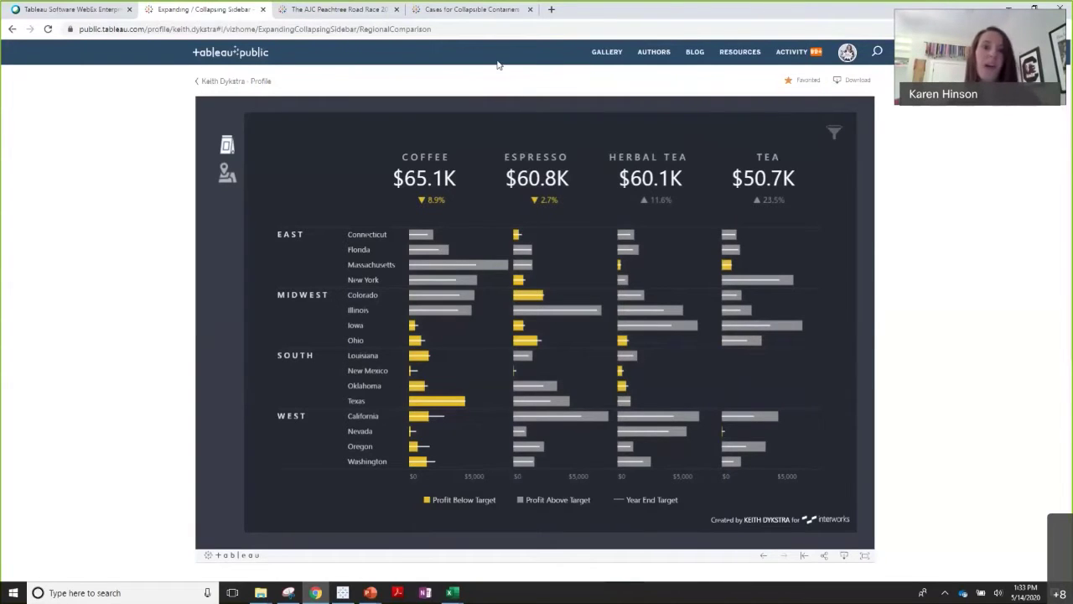
Open the AJC Peachtree Road Race dashboard and view the source notes for its Shirt and Records sections
click(337, 10)
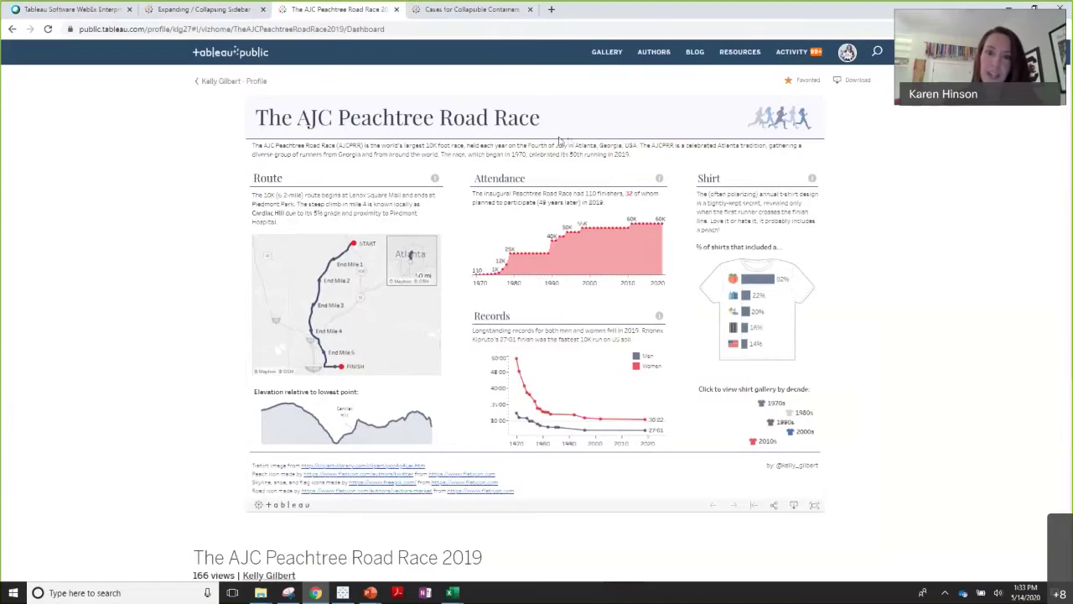
click(814, 181)
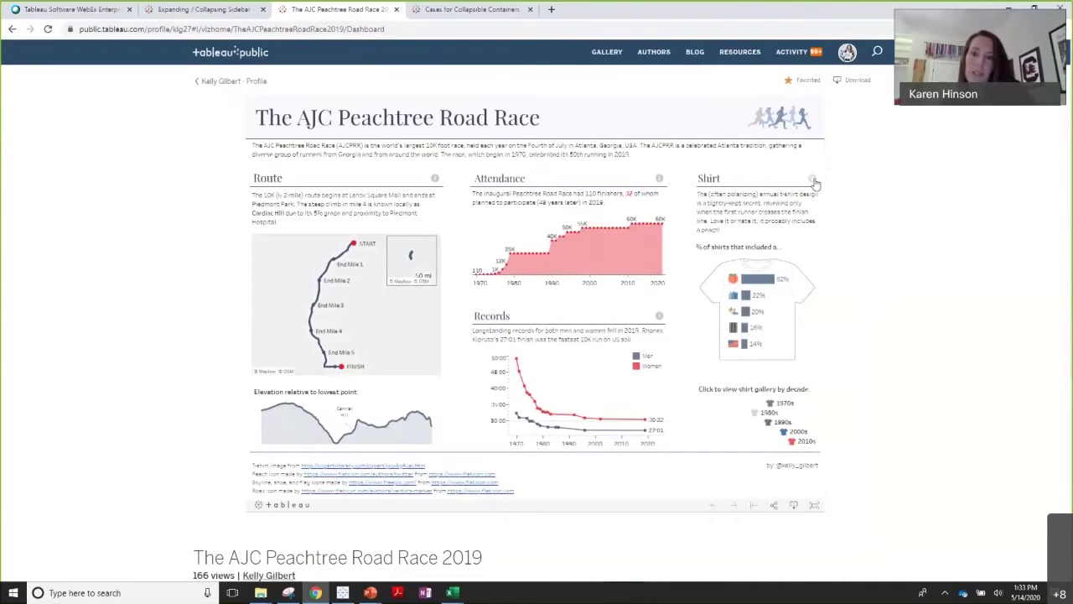
mouse_move(814, 181)
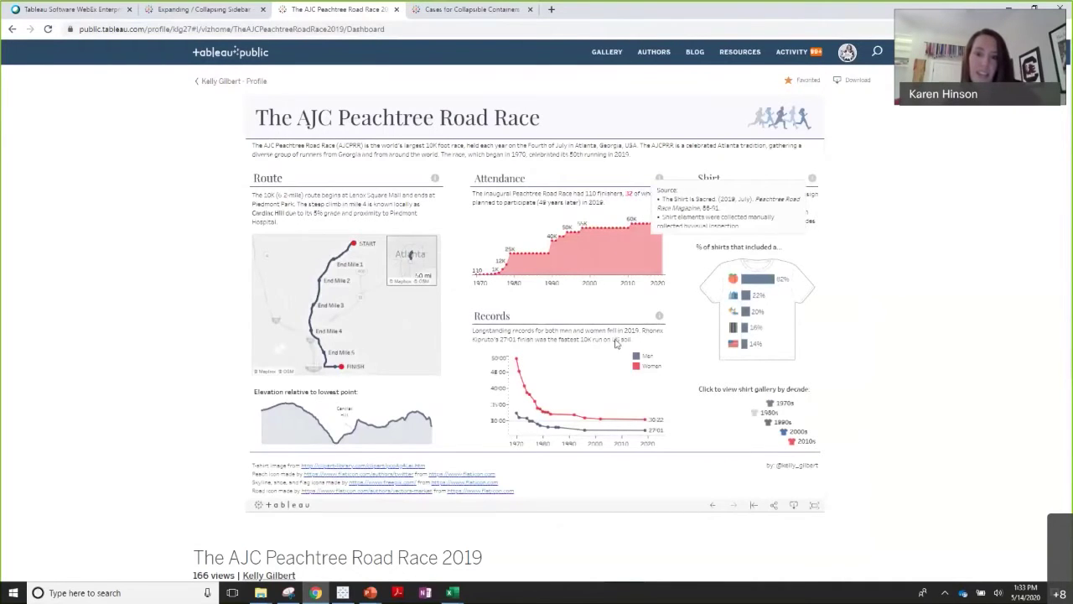
mouse_move(660, 319)
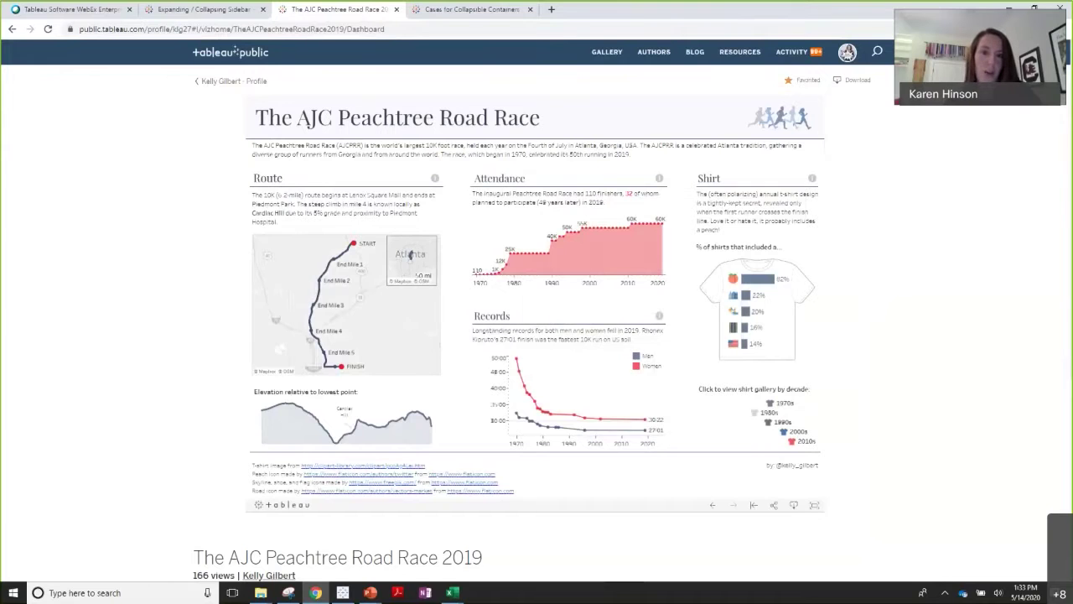
Open the Cases for Collapsible Containers visualization and view the descriptions of its use-case thumbnails
key(ctrl+Tab)
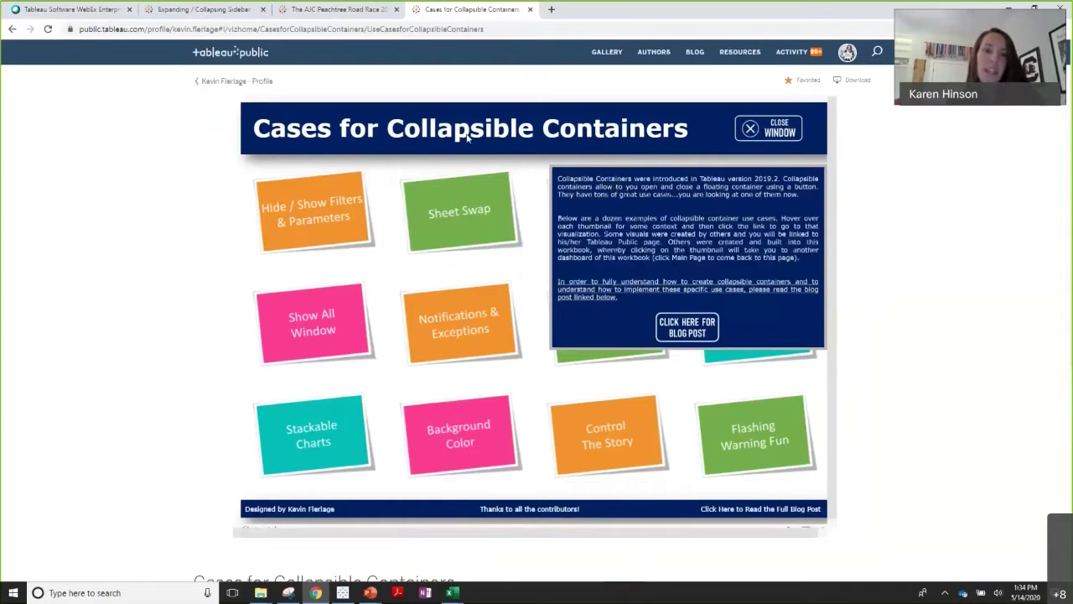
mouse_move(362, 182)
mouse_move(308, 303)
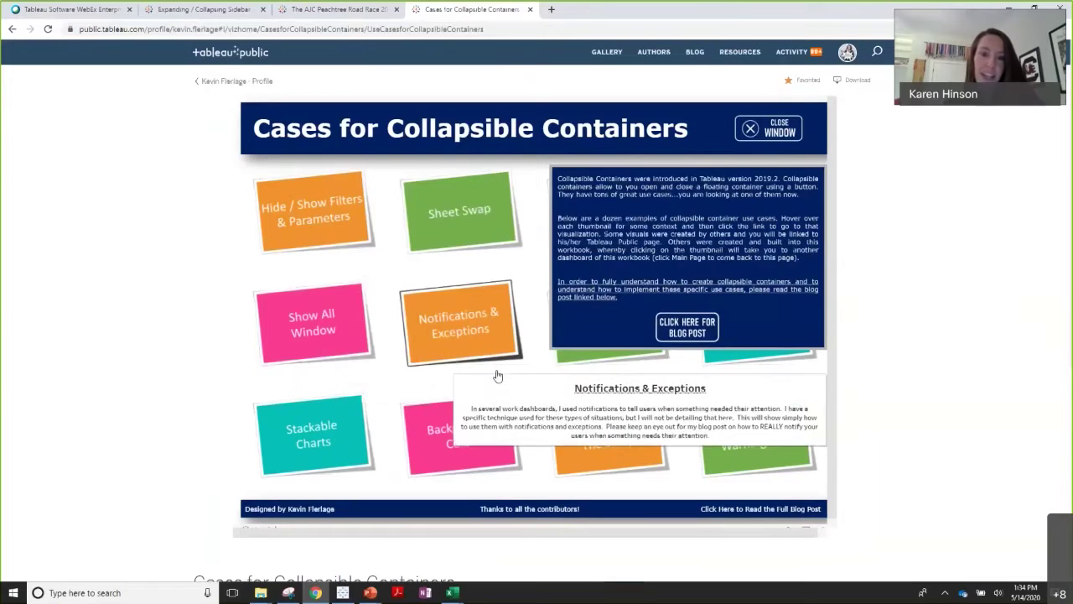
mouse_move(662, 444)
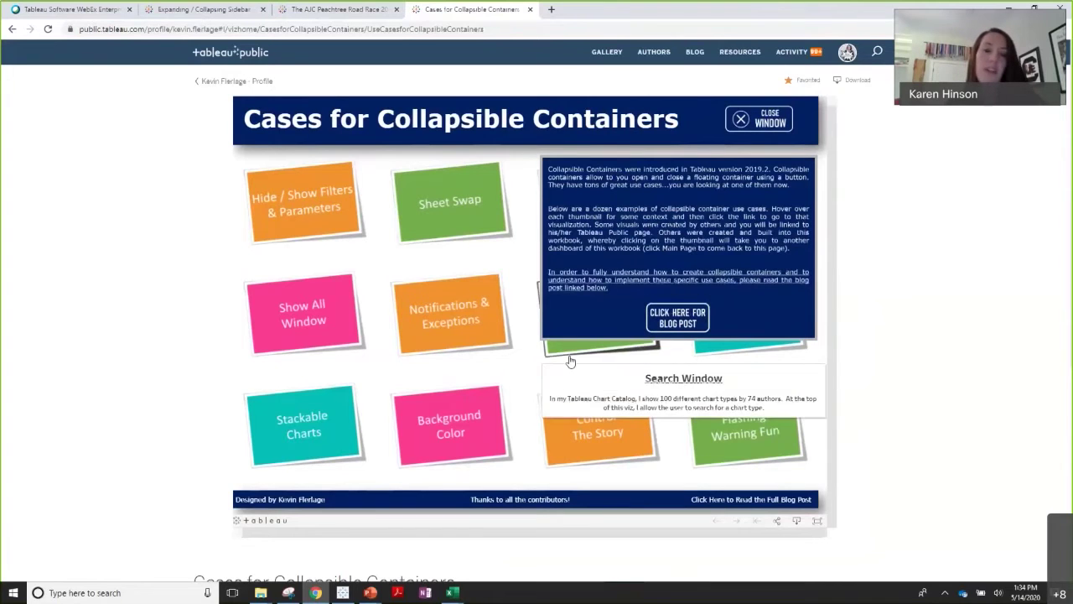
mouse_move(788, 429)
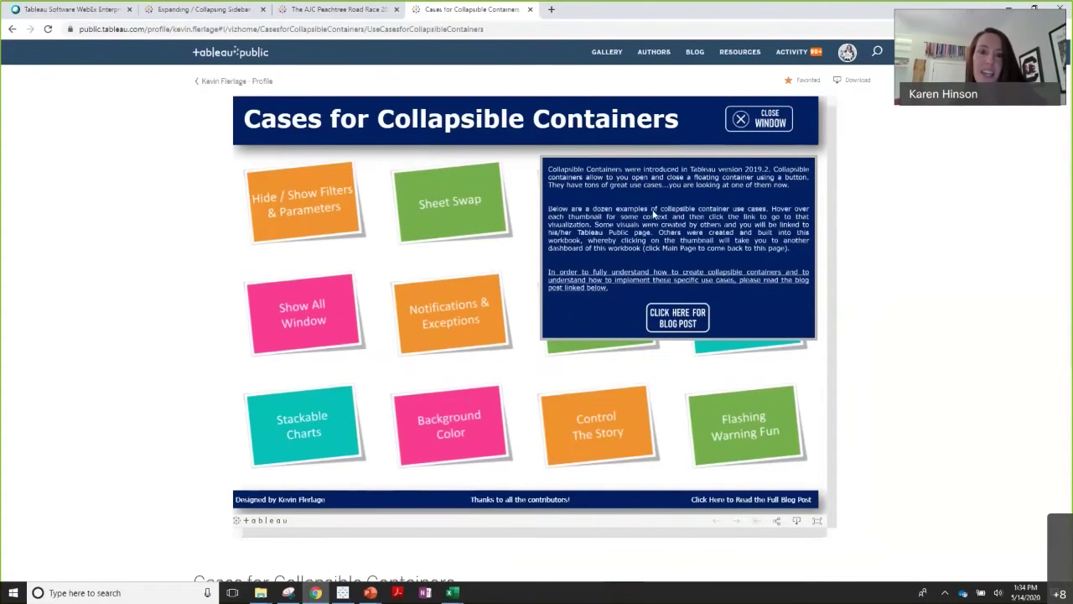
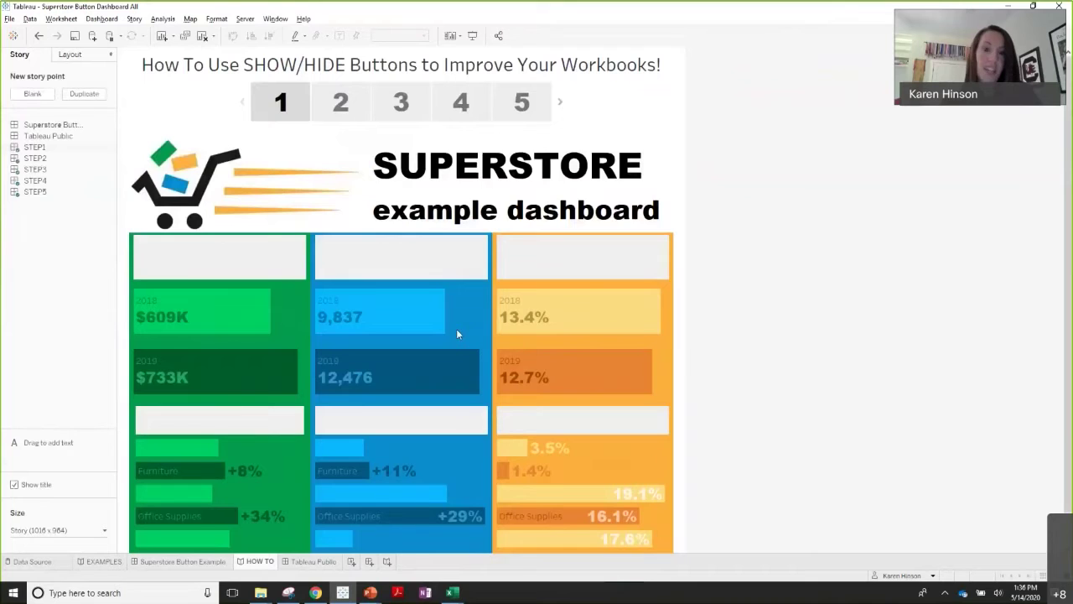
Present the HOW TO story full screen and view story points 2 and 3
key(F5)
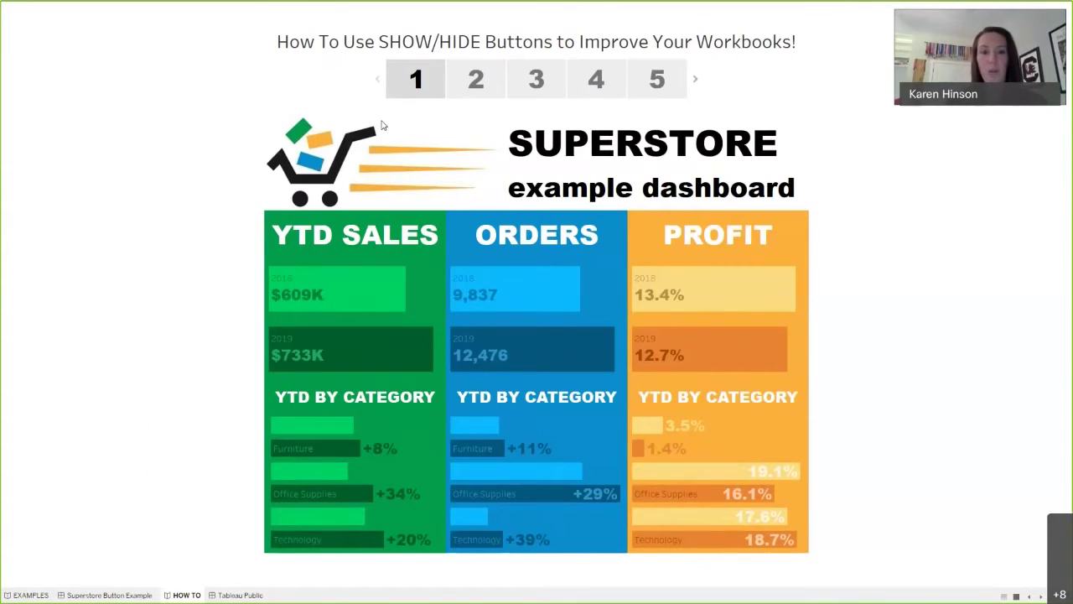
click(471, 93)
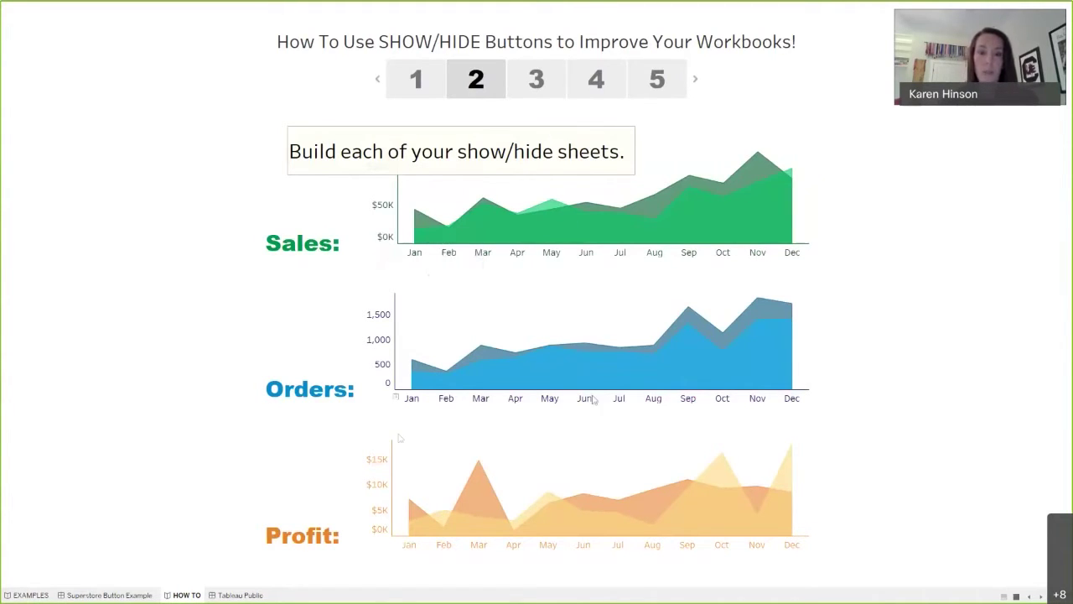
mouse_move(618, 505)
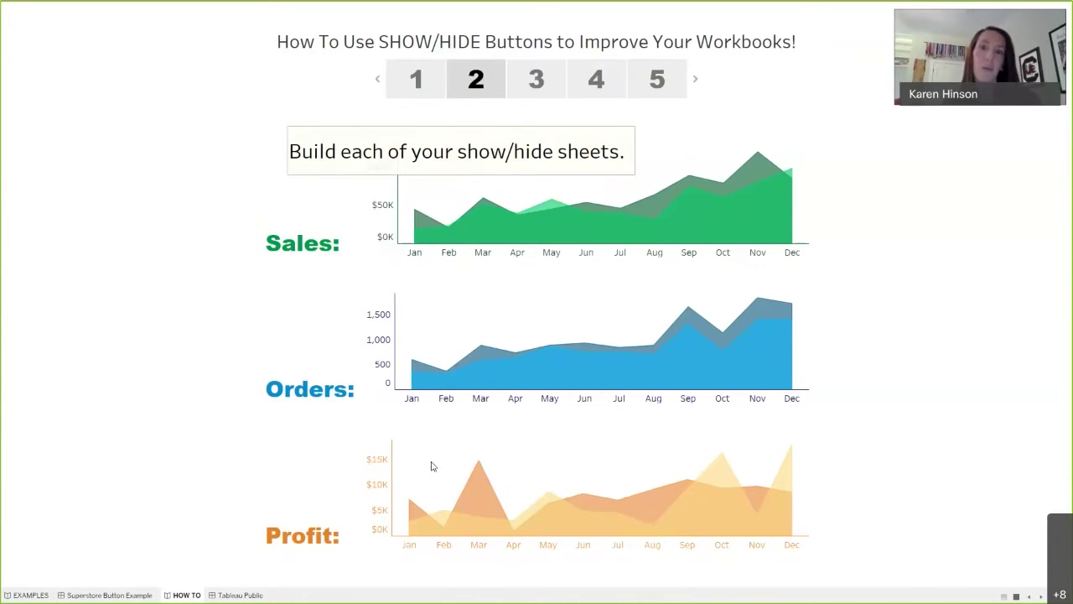
click(536, 87)
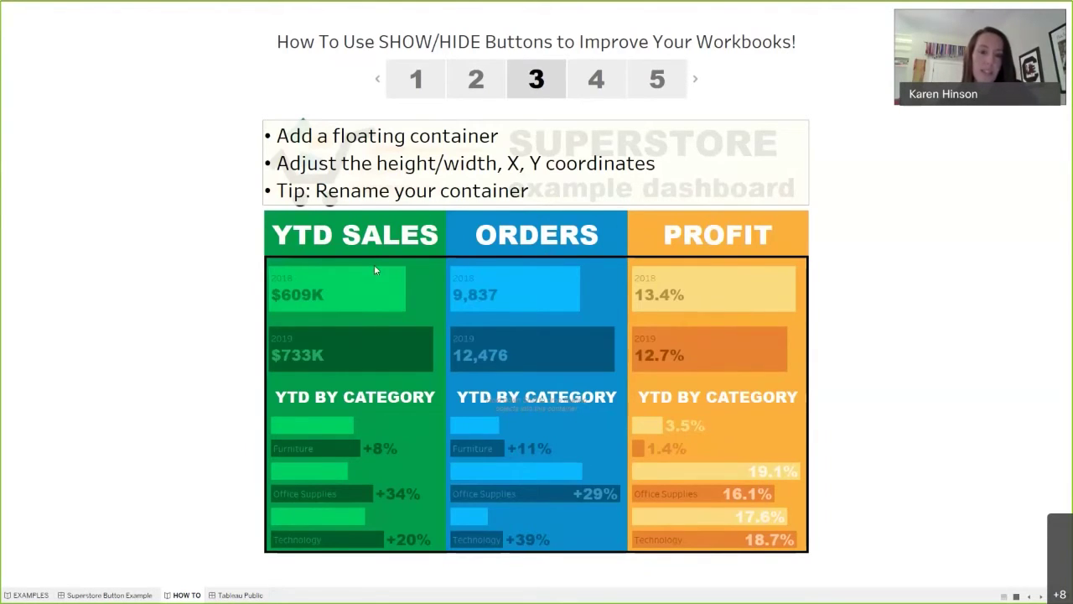
Open the STEP3 dashboard from the story and rename its floating horizontal container to Sales Container
key(Escape)
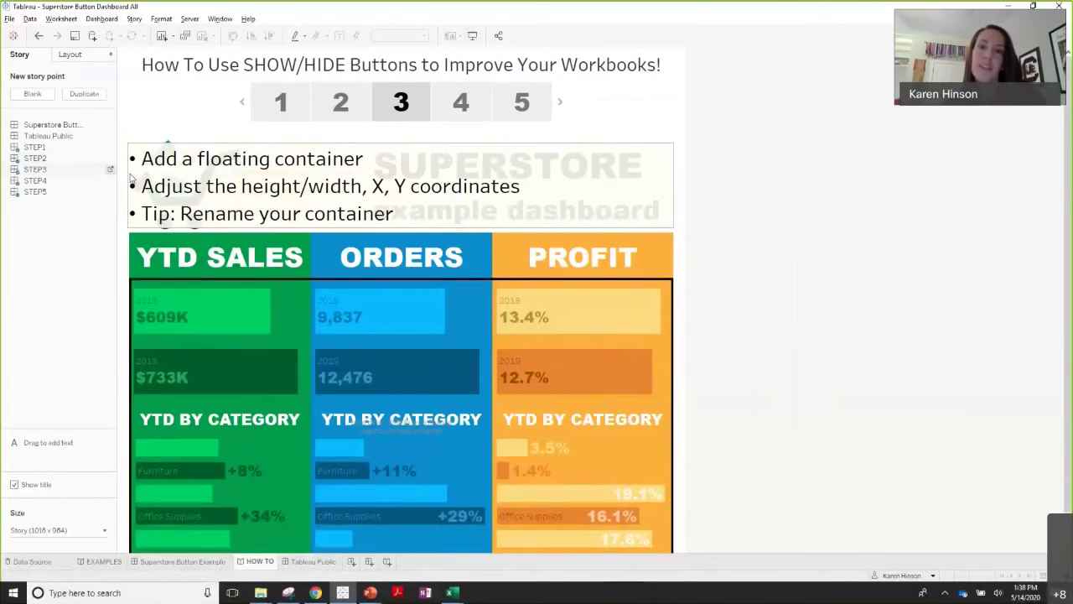
click(109, 170)
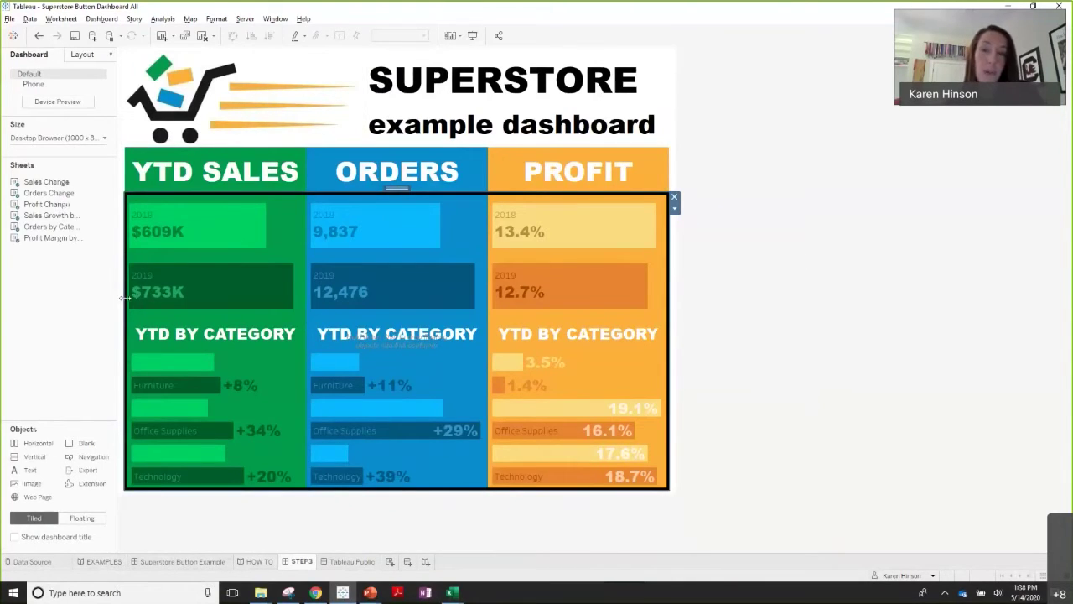
click(82, 55)
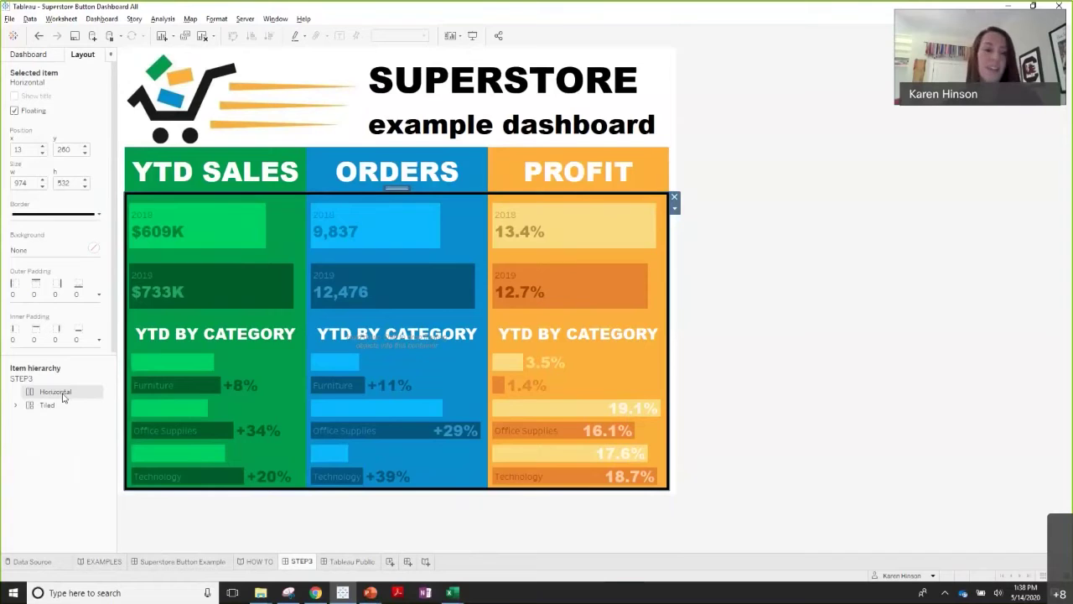
right_click(63, 397)
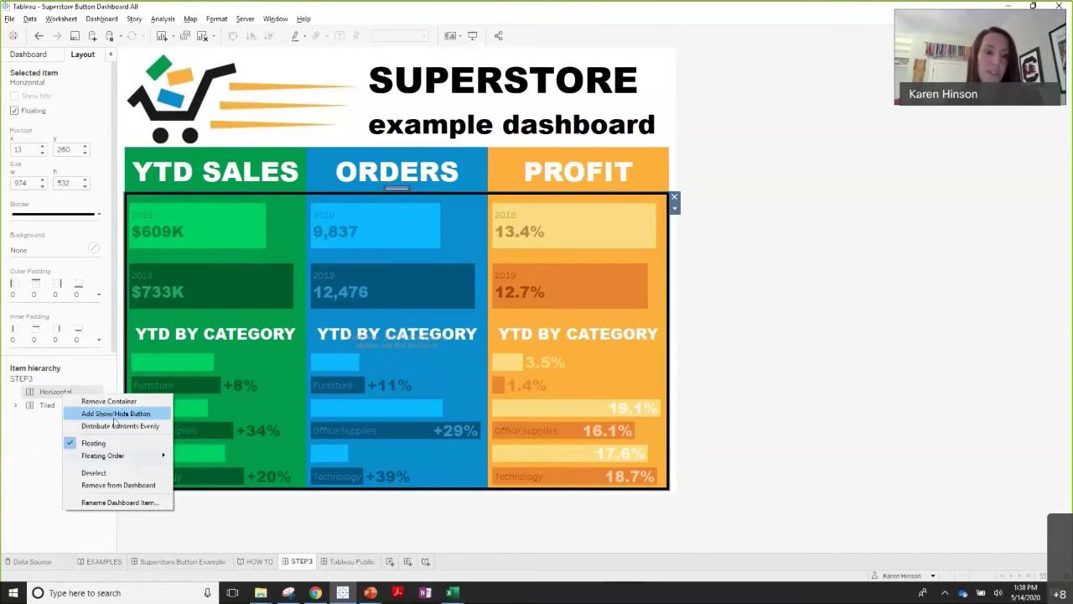
click(176, 472)
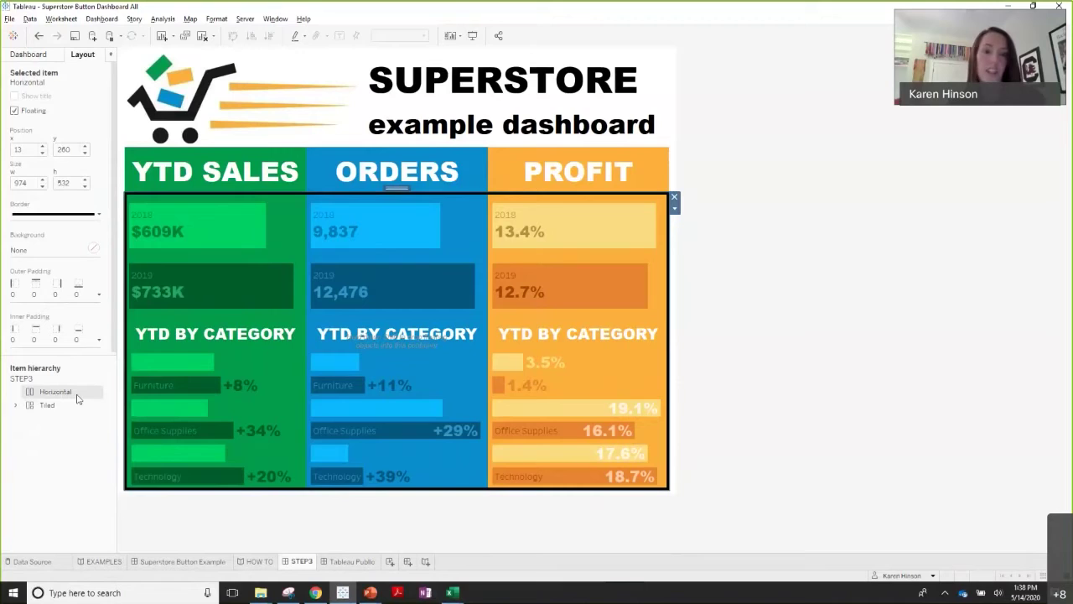
text(S)
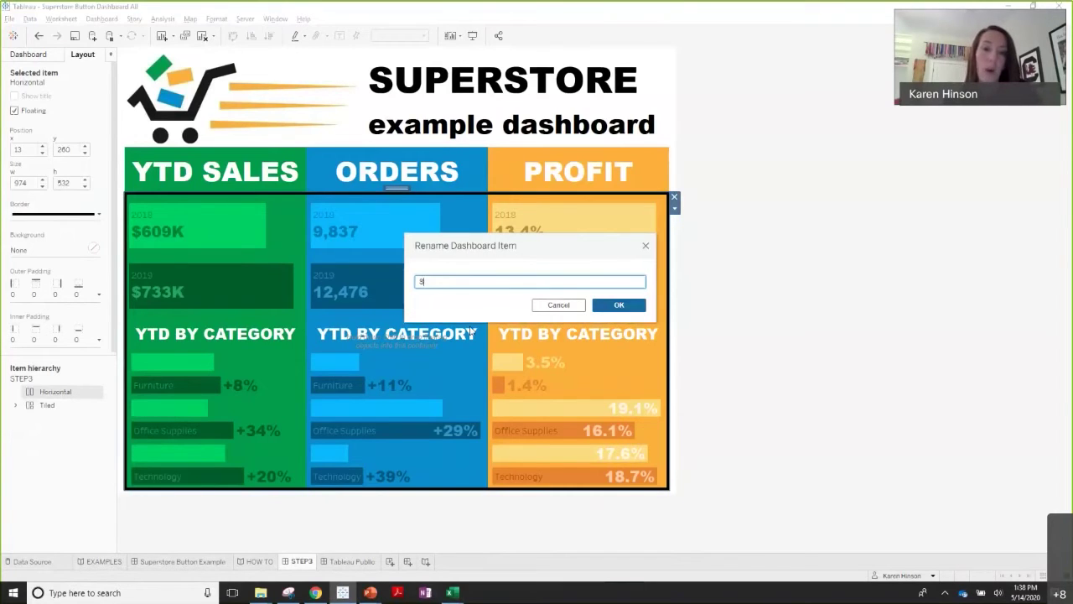
text(ales Container)
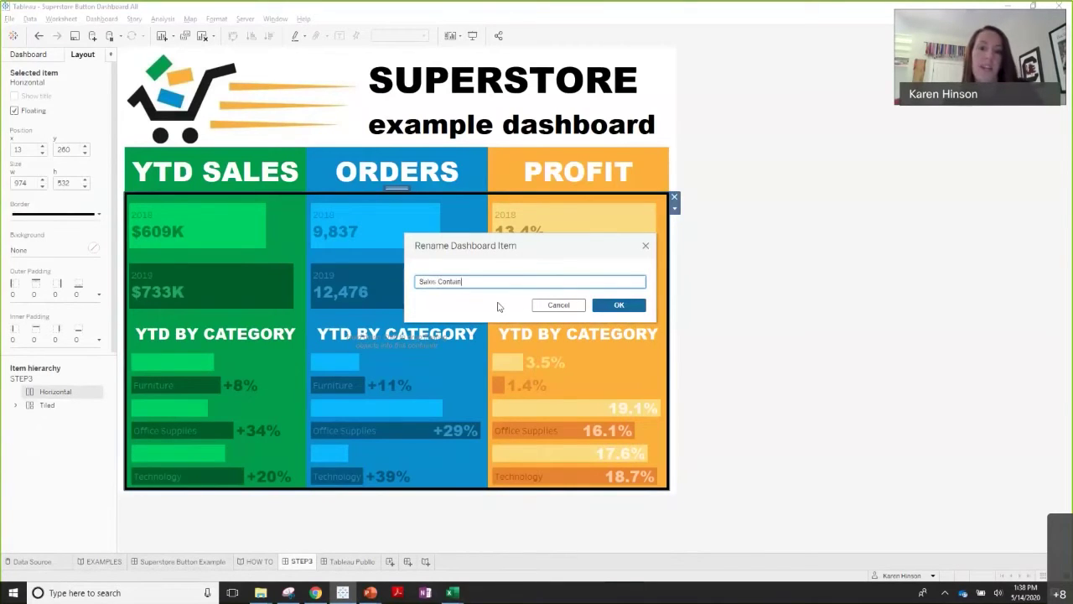
click(600, 306)
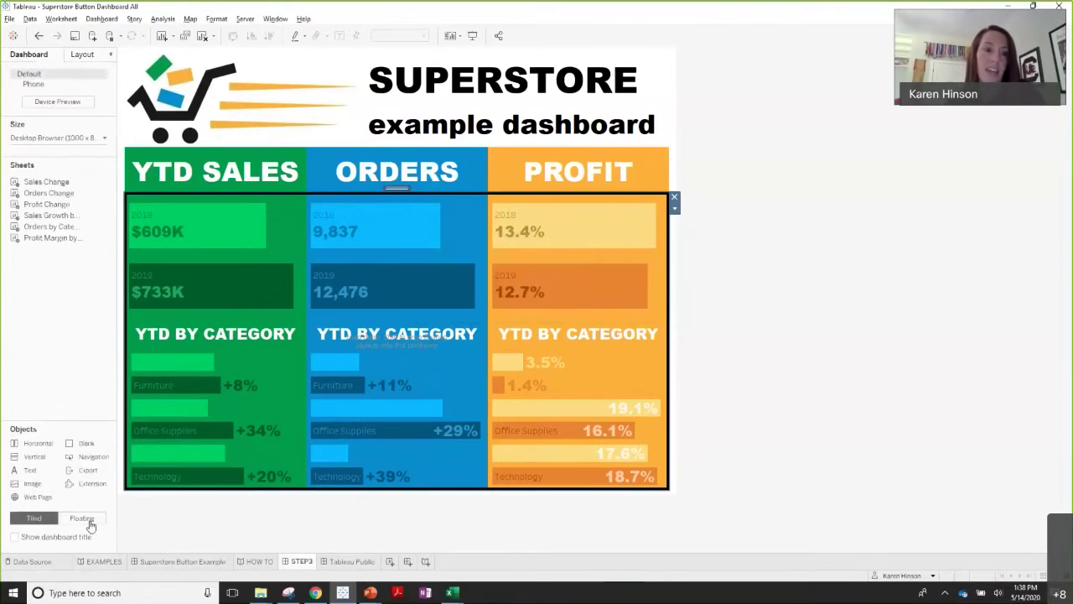
click(82, 54)
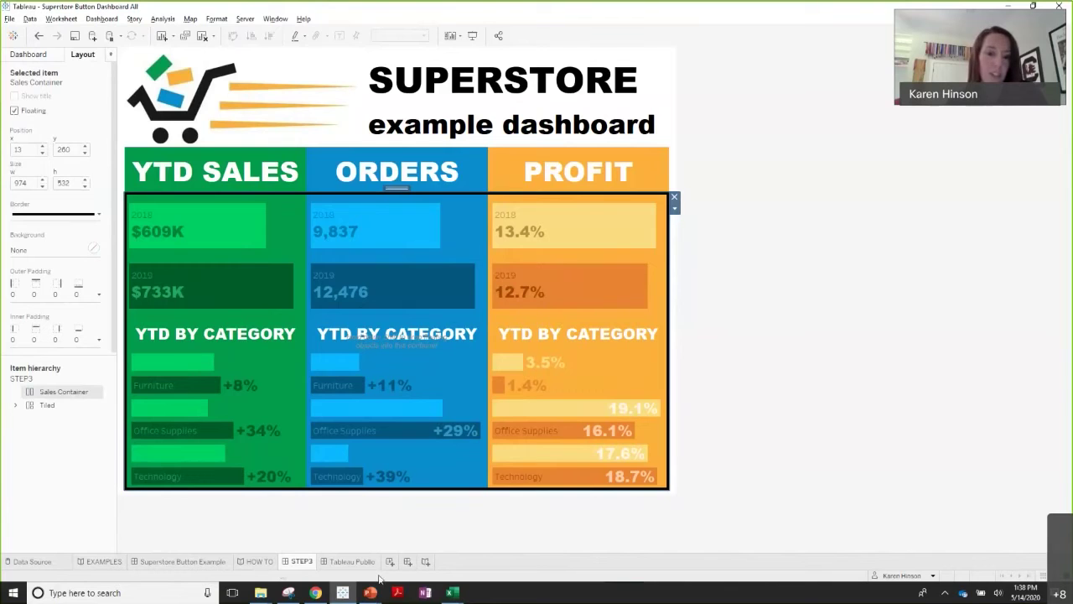
Return to the HOW TO story and view points 4 and 5 in presentation mode
click(261, 561)
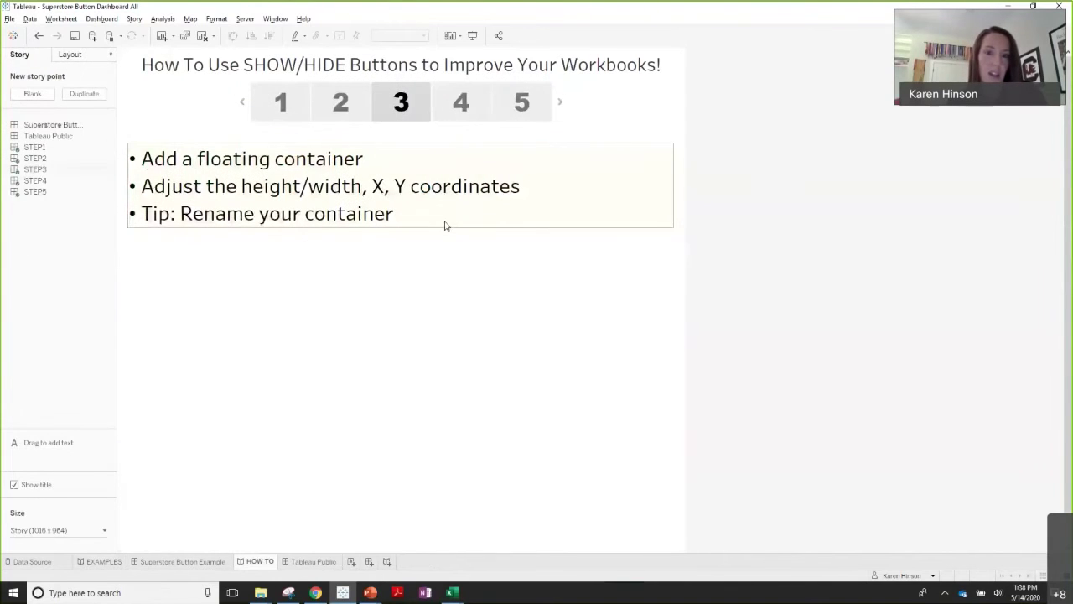
click(459, 109)
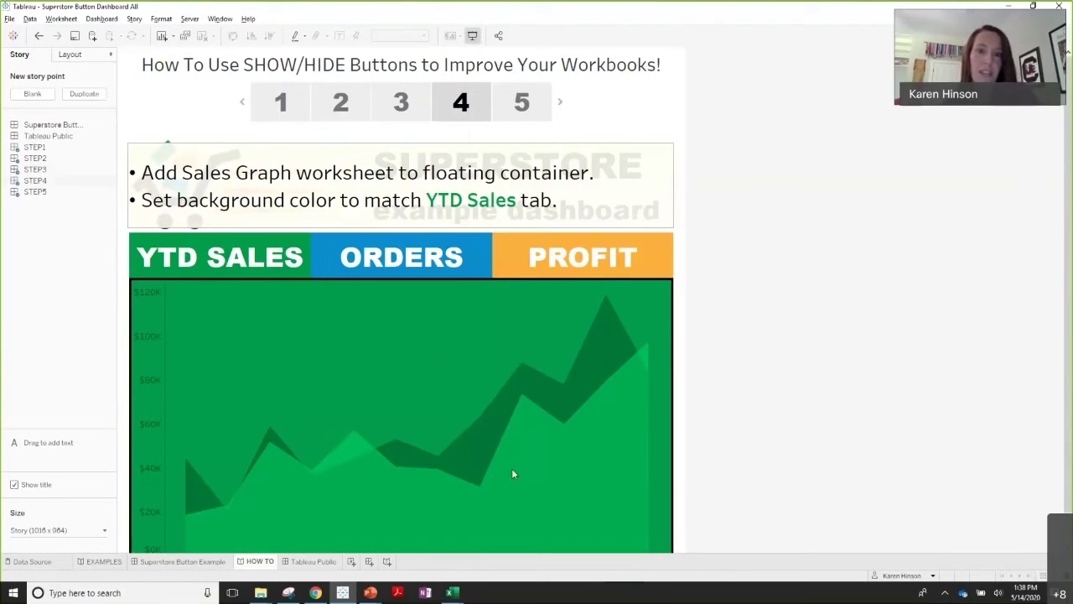
key(F7)
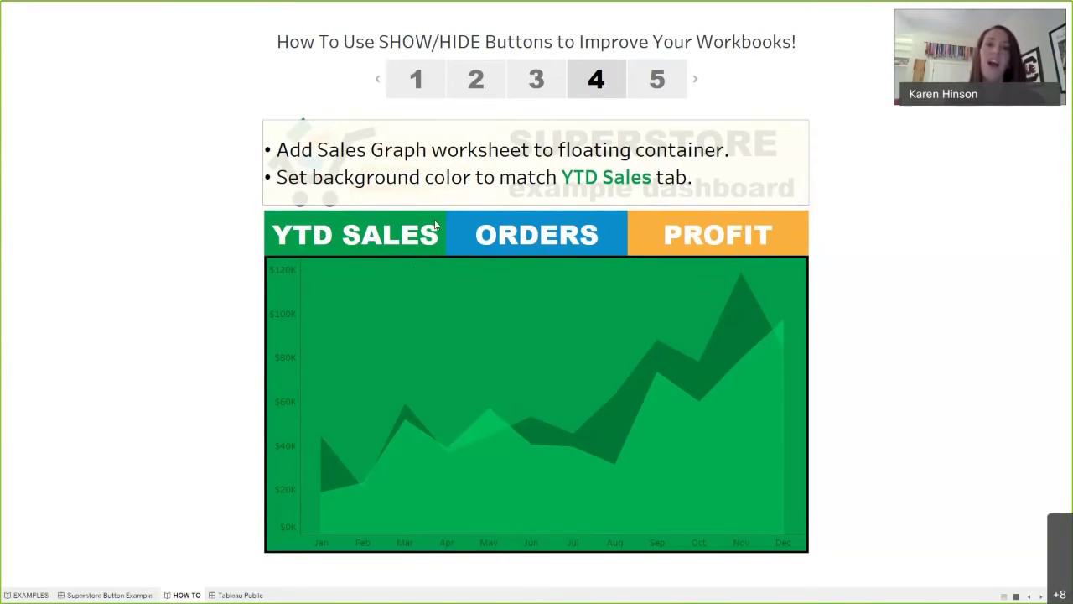
click(647, 94)
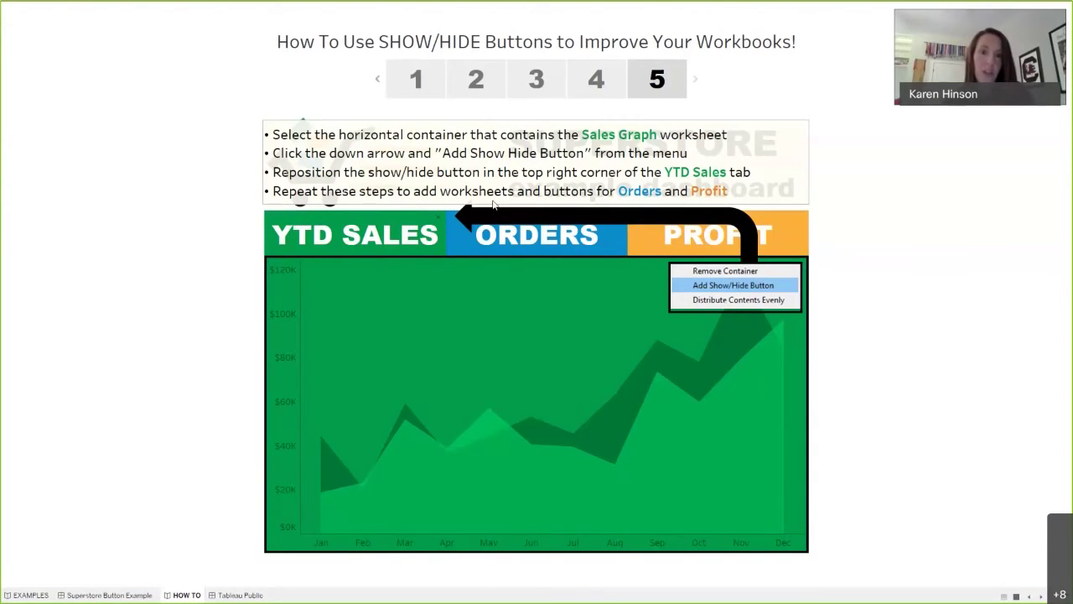
key(Escape)
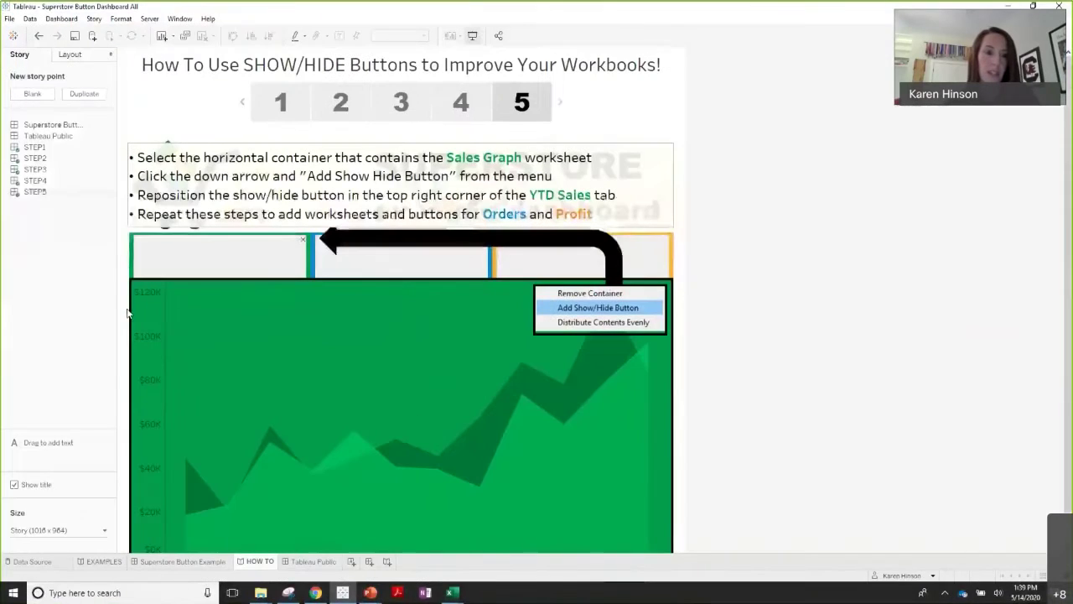
On the STEP3 dashboard, add a show/hide button to Sales Container and place it in the YTD SALES header's upper-right corner, about x 311, y 176
mouse_move(113, 172)
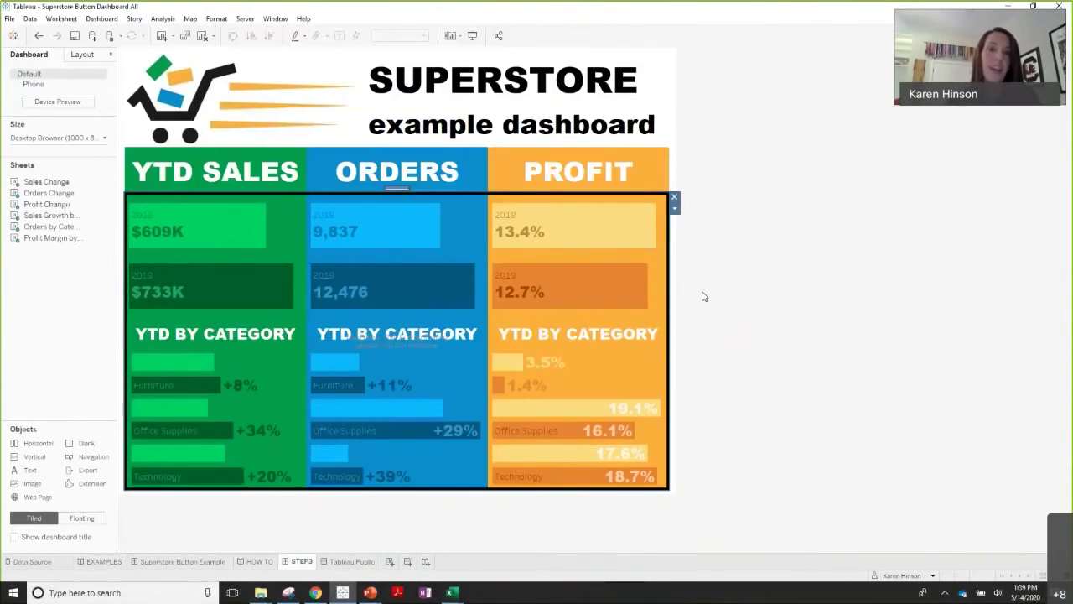
click(676, 209)
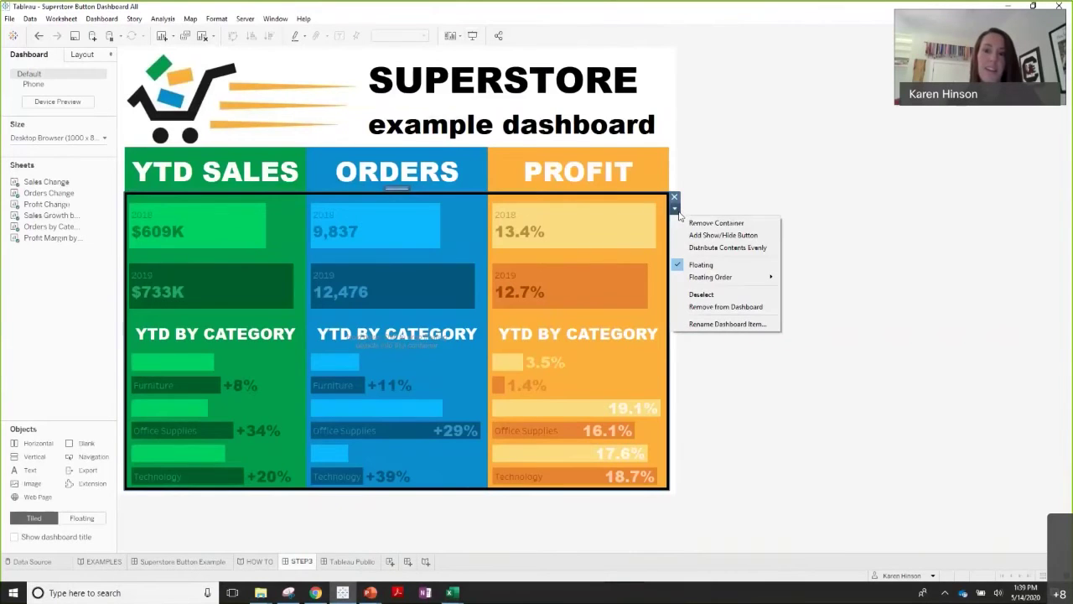
click(723, 235)
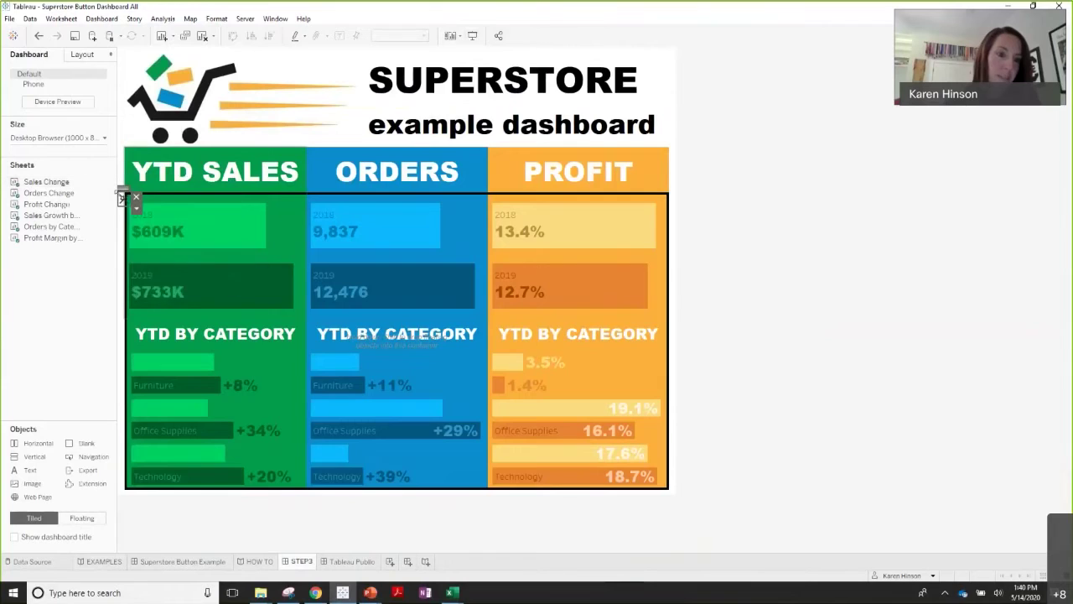
drag(126, 198, 187, 210)
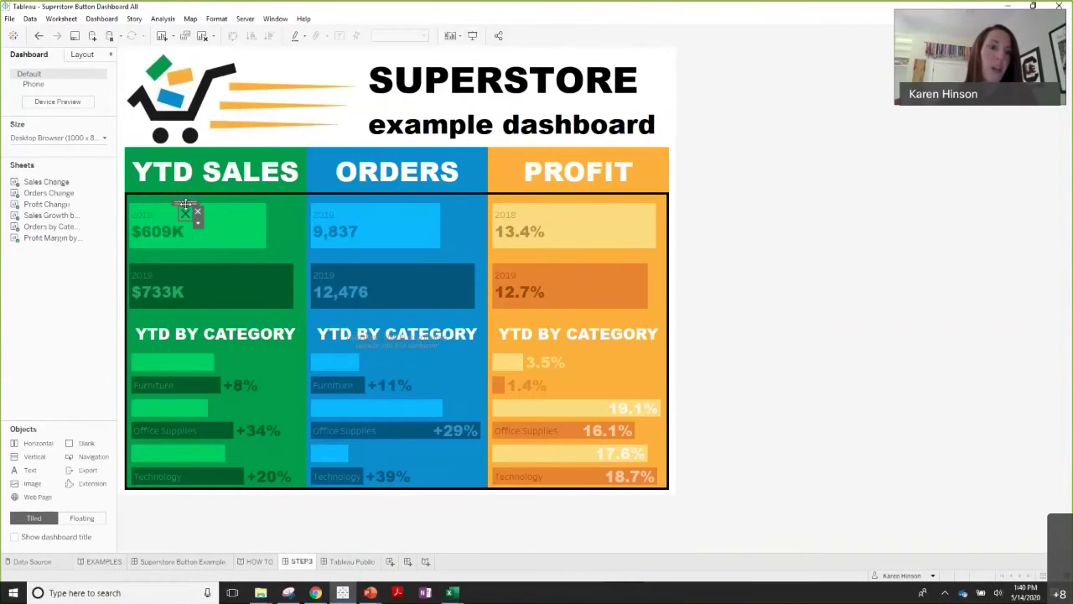
drag(187, 210, 299, 146)
Examine the show/hide button's layout properties and its edit settings for target item, style, appearance and tooltip, leaving them unedited
click(78, 56)
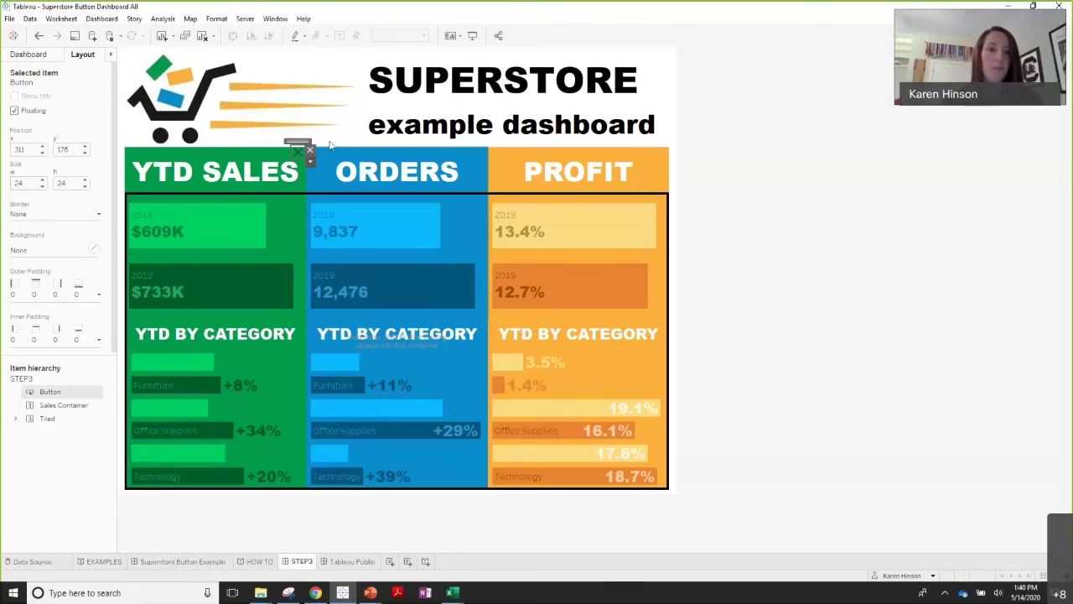
click(310, 160)
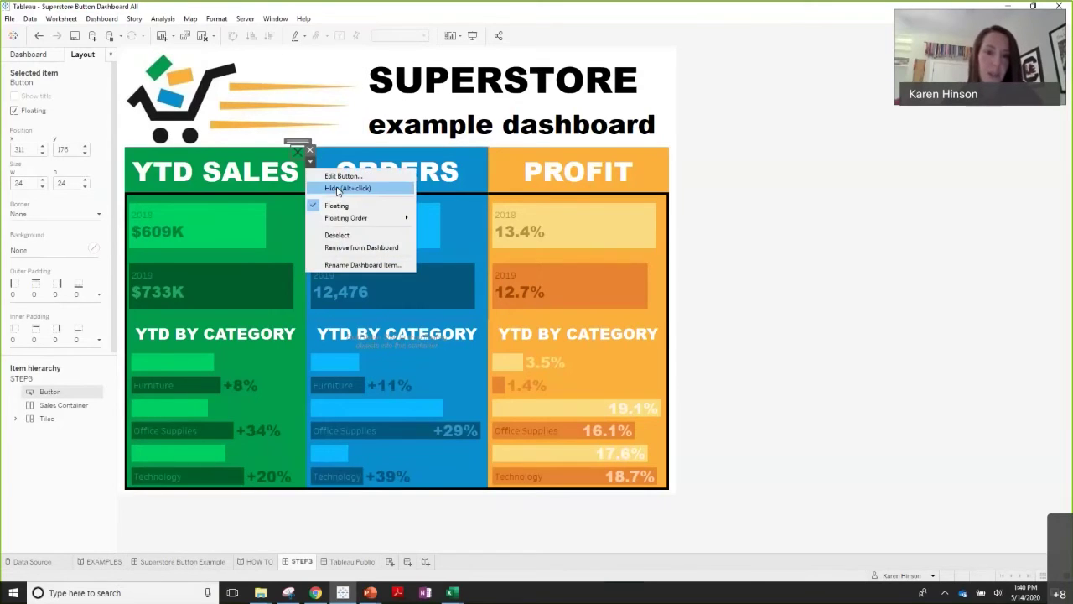
click(335, 184)
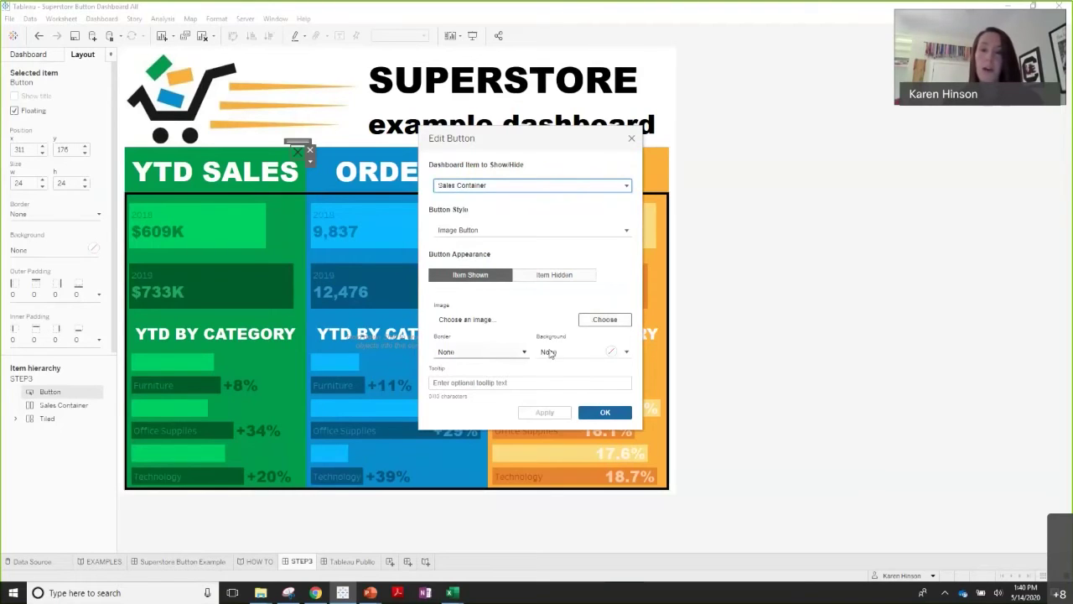
click(482, 383)
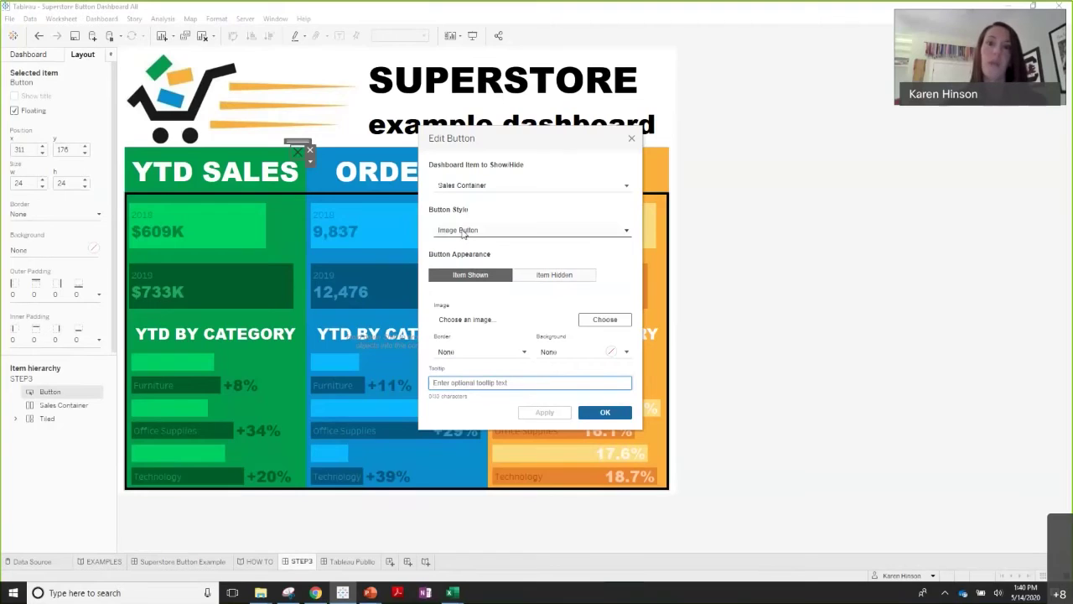
click(634, 135)
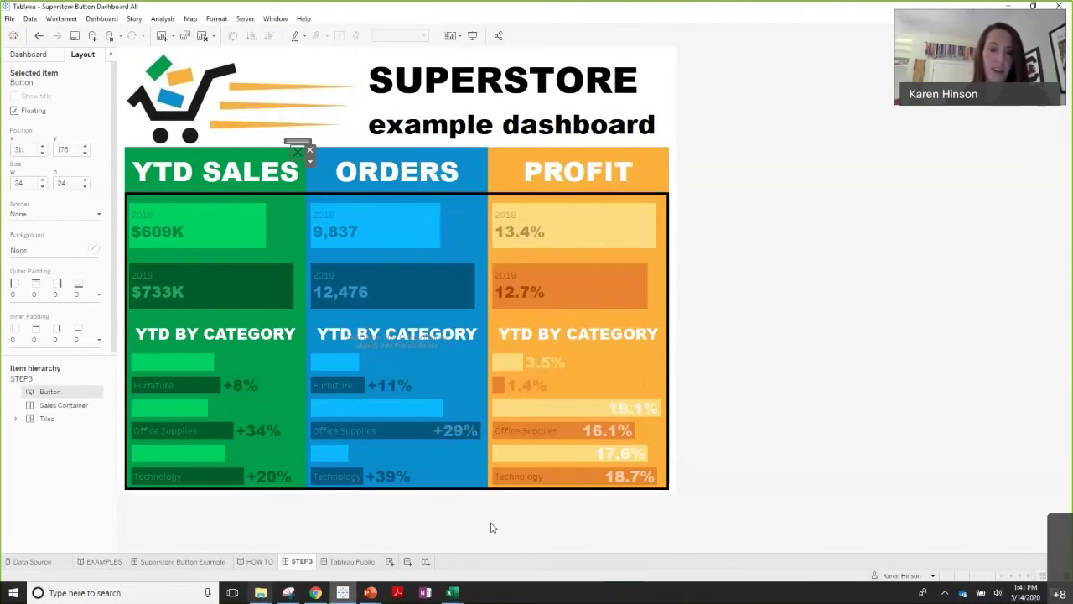
View the Tableau Public dashboard in presentation mode, followed by the Superstore Button Example dashboard
mouse_move(360, 564)
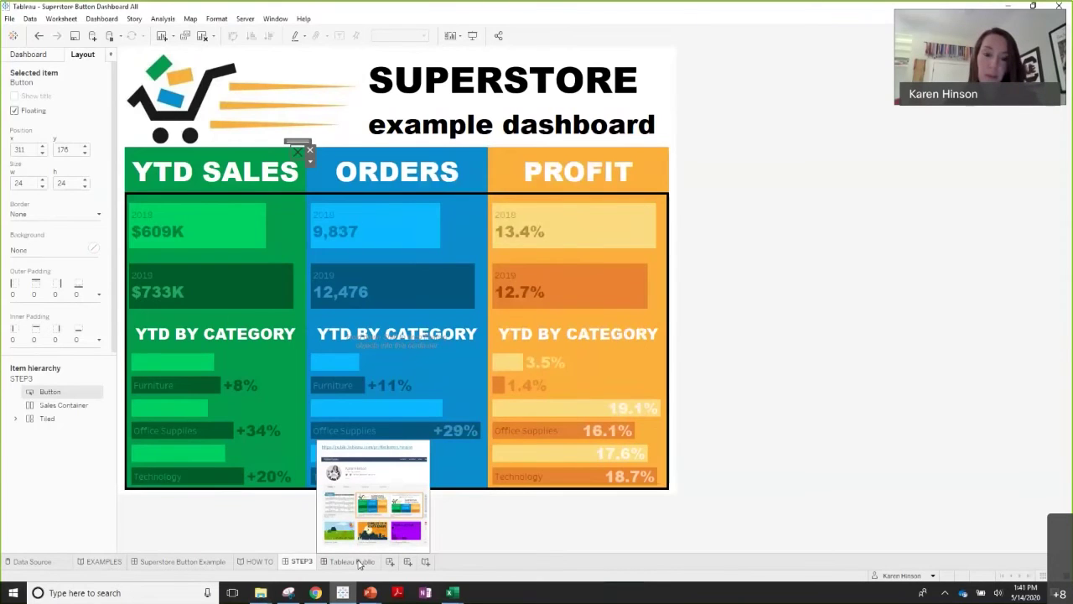
click(360, 563)
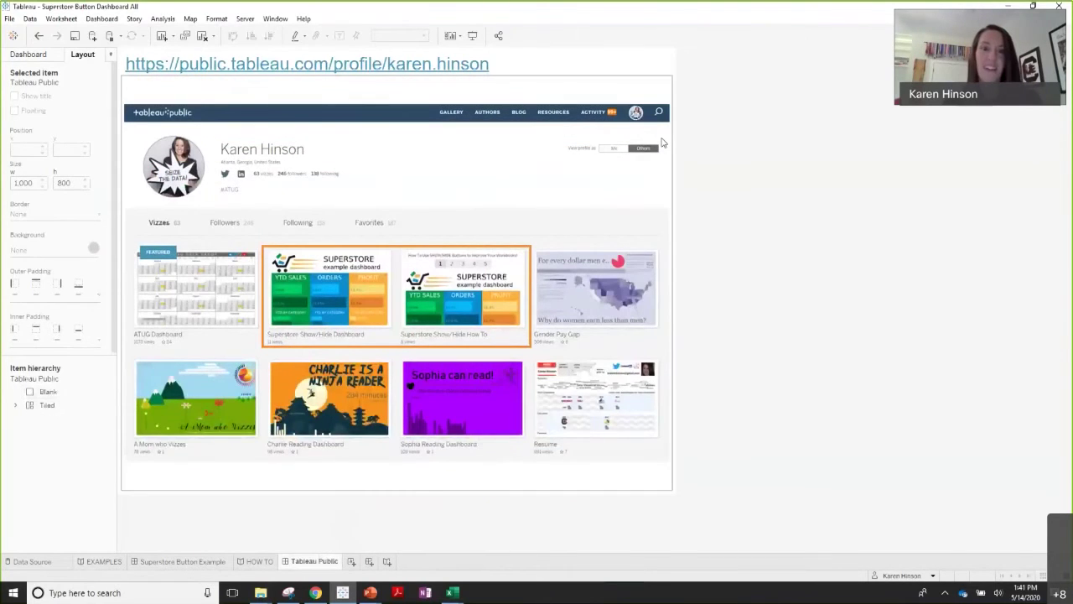
key(F7)
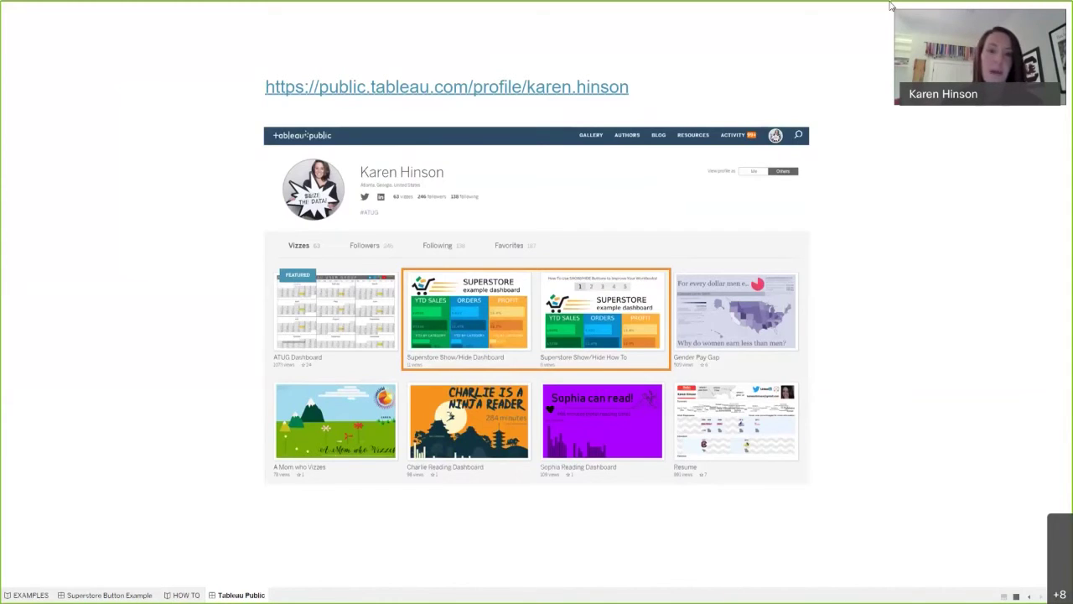
click(82, 595)
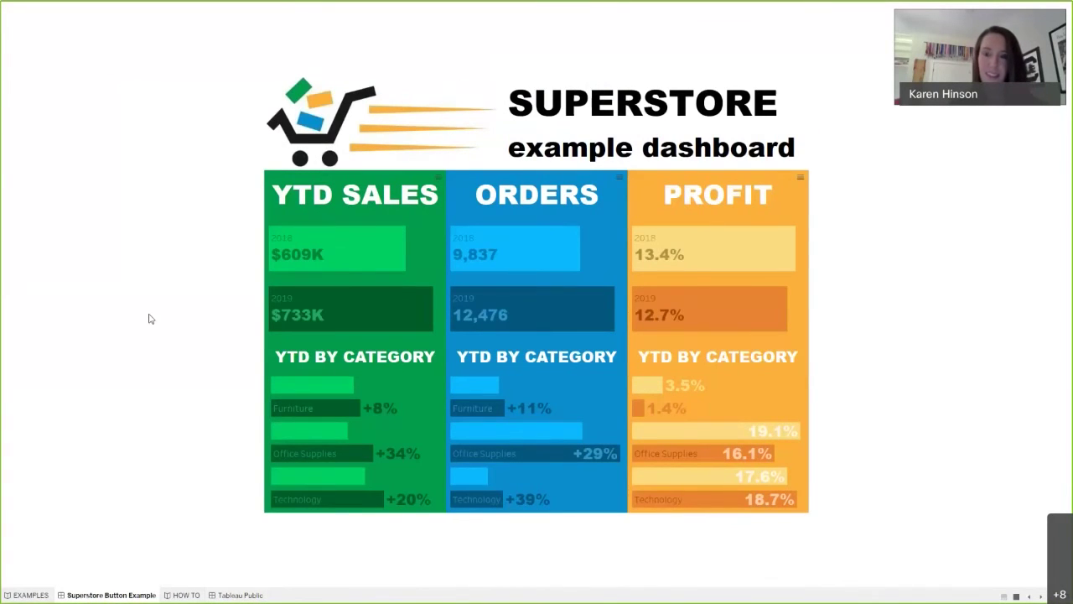